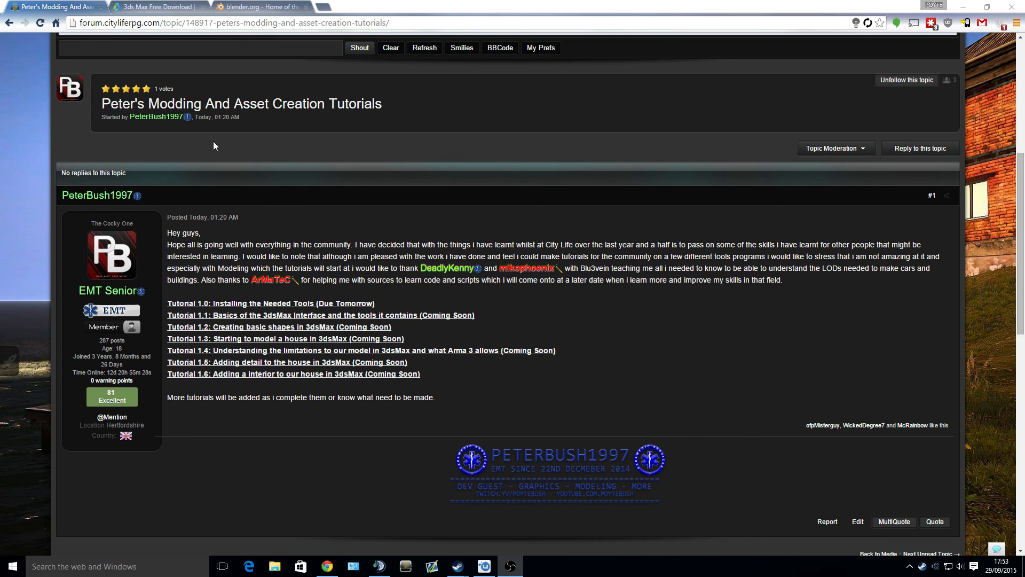
# Choose 3ds Max 2016 as the version on the Autodesk Education download form.
pyautogui.click(156, 6)
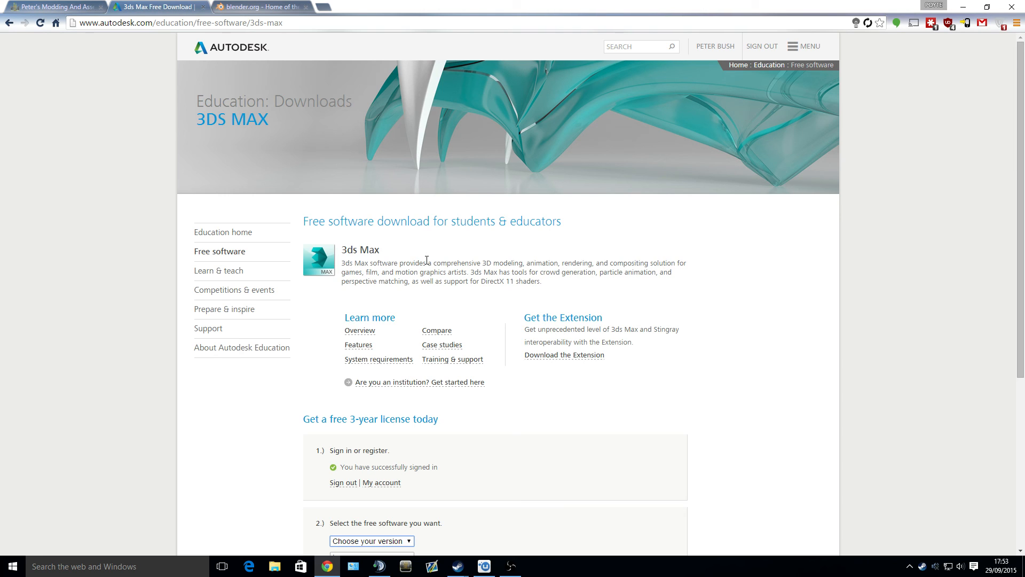
pyautogui.scroll(-2, 397, 220)
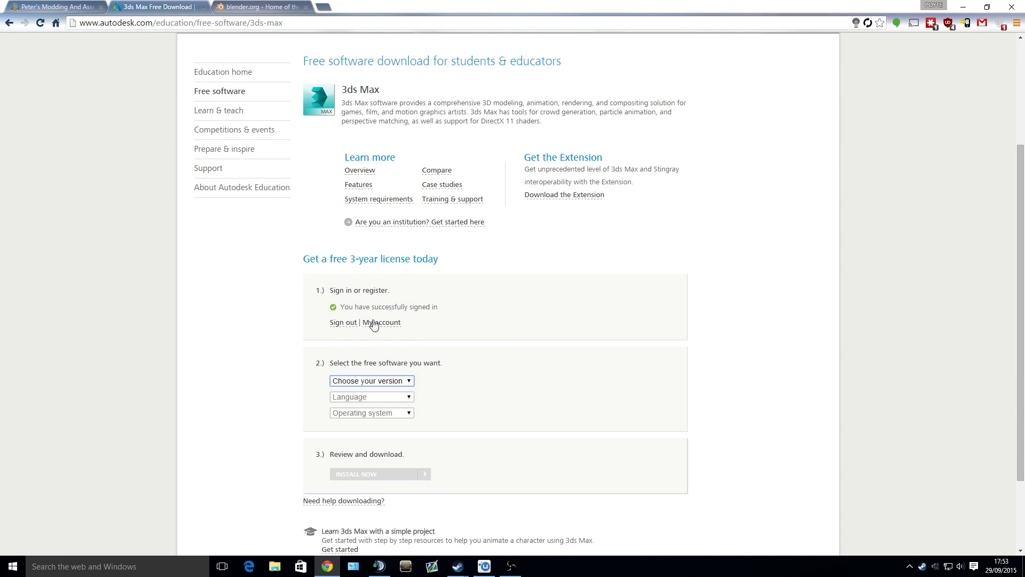
pyautogui.scroll(-1, 390, 286)
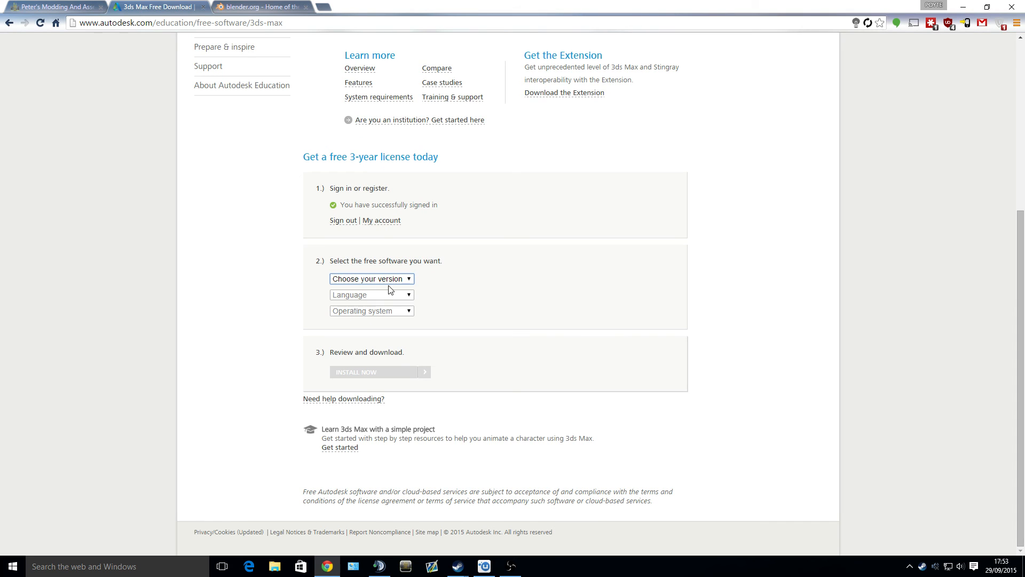
pyautogui.click(388, 282)
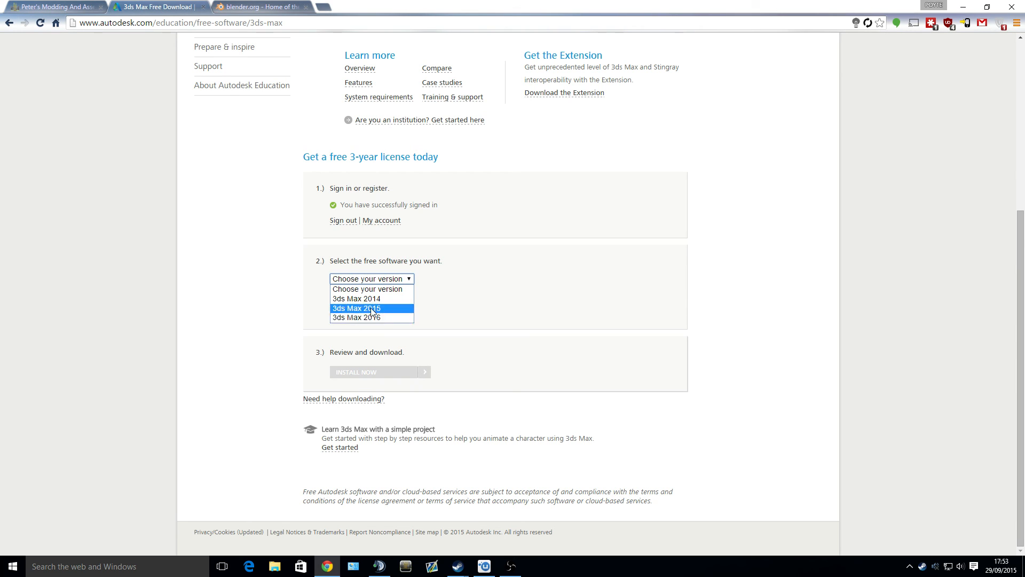
pyautogui.click(471, 312)
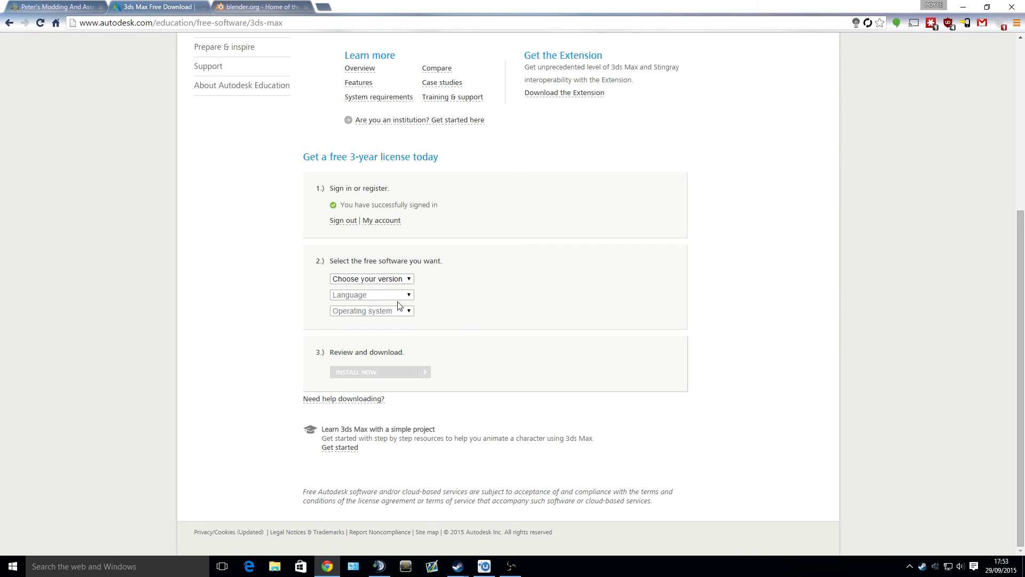
pyautogui.click(401, 279)
pyautogui.click(376, 317)
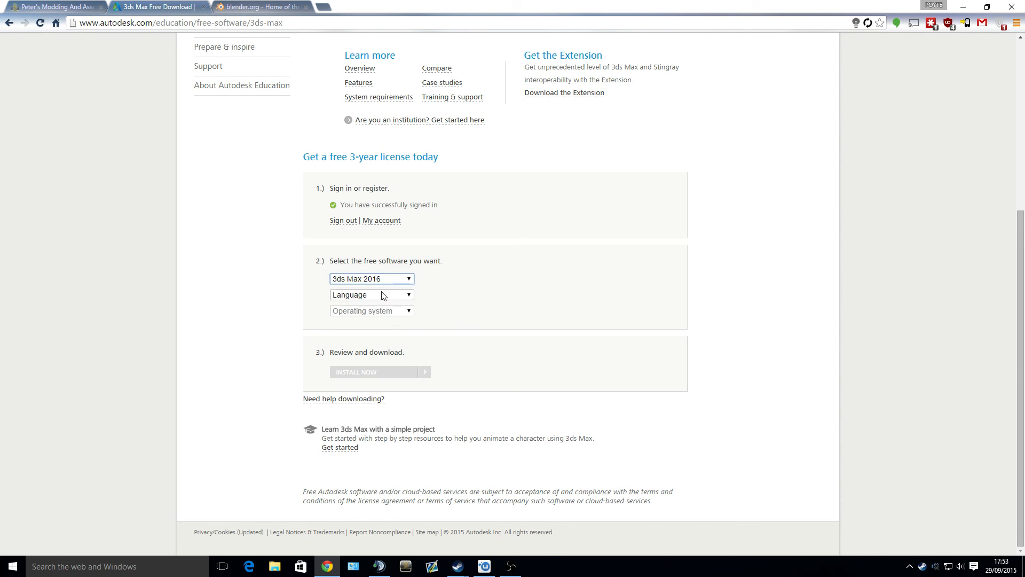
# Choose English as the download language, leaving the operating system unset.
pyautogui.click(372, 295)
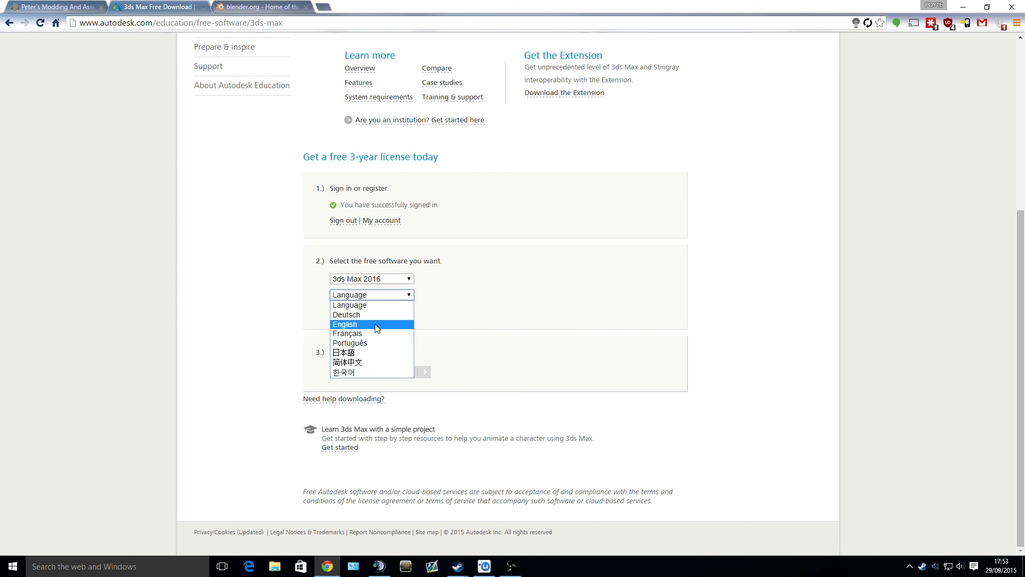
pyautogui.click(444, 321)
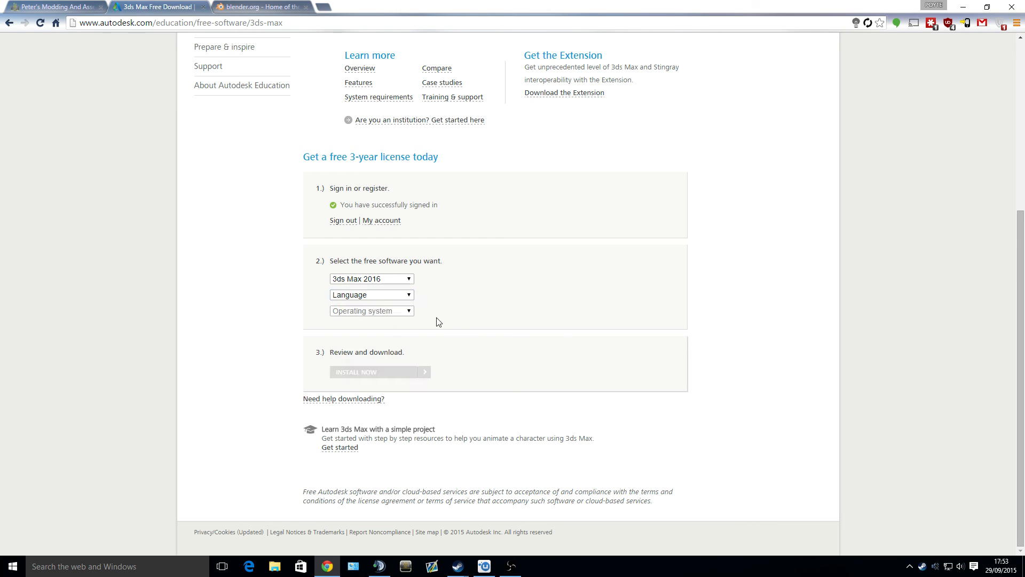
pyautogui.click(398, 297)
pyautogui.click(352, 331)
pyautogui.click(372, 311)
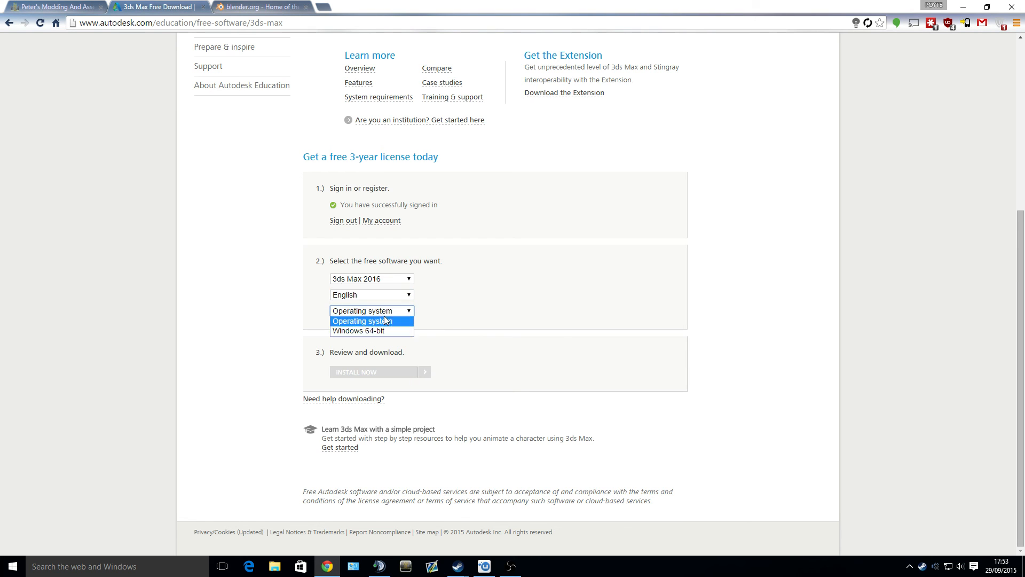
pyautogui.click(392, 310)
pyautogui.scroll(5, 449, 312)
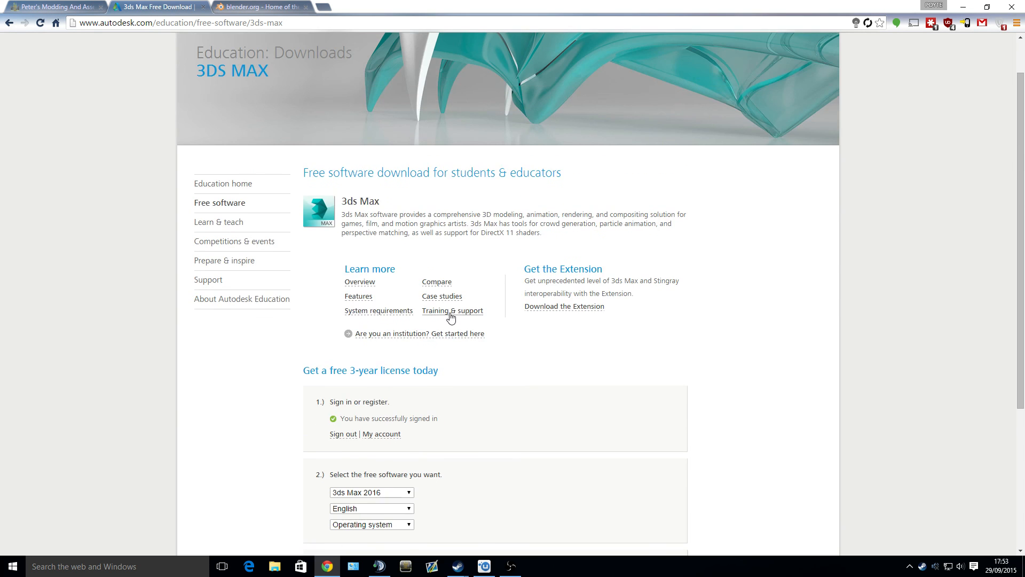
pyautogui.scroll(3, 448, 317)
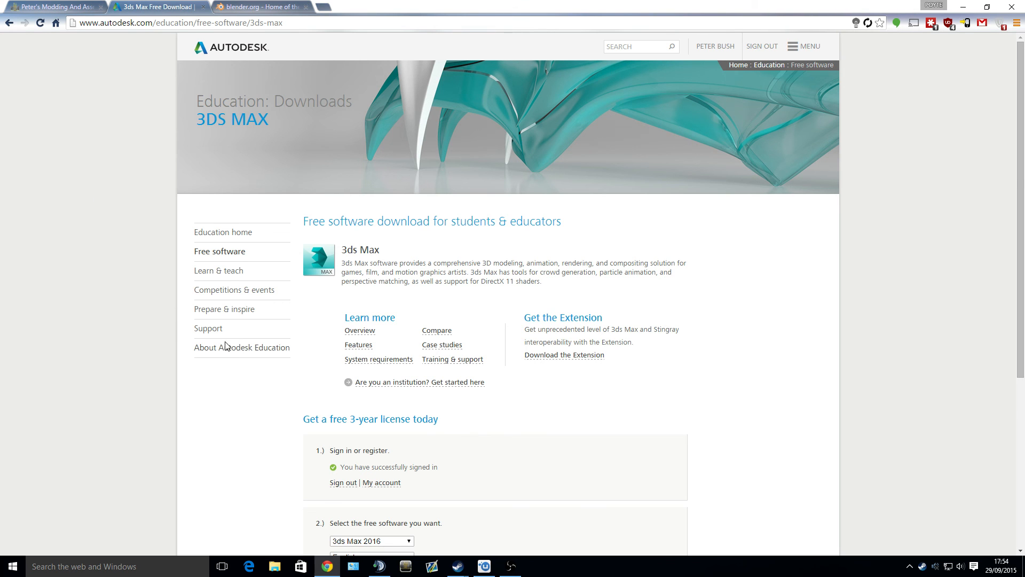
pyautogui.scroll(-5, 99, 200)
pyautogui.scroll(3, 153, 296)
pyautogui.scroll(3, 146, 288)
pyautogui.click(267, 9)
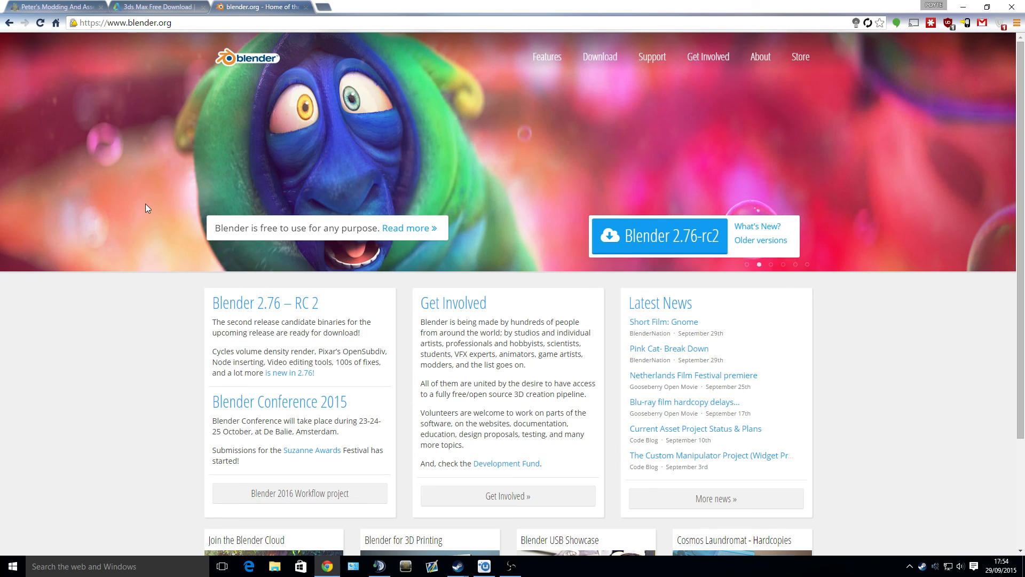
pyautogui.scroll(-2, 145, 204)
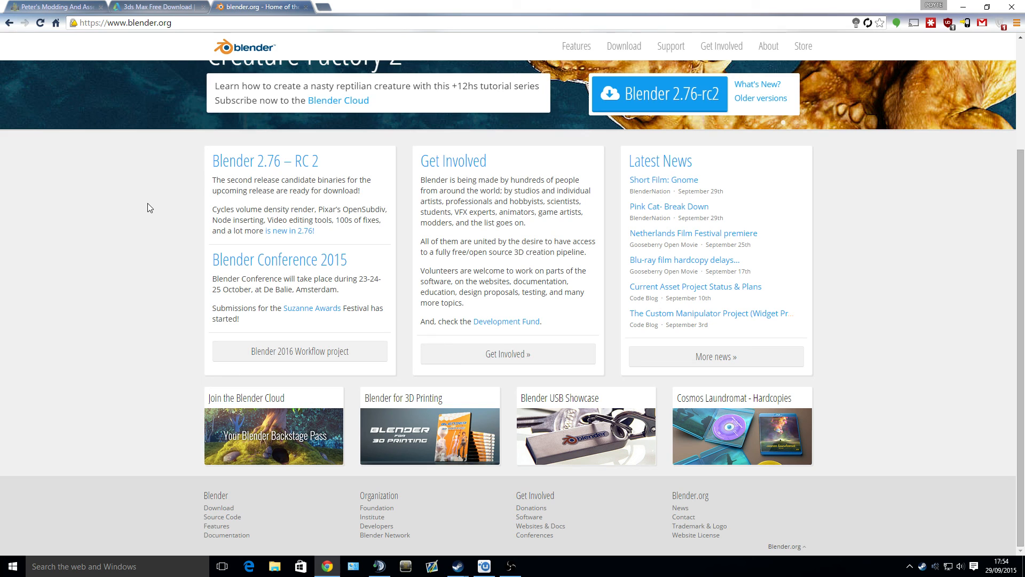
pyautogui.click(185, 7)
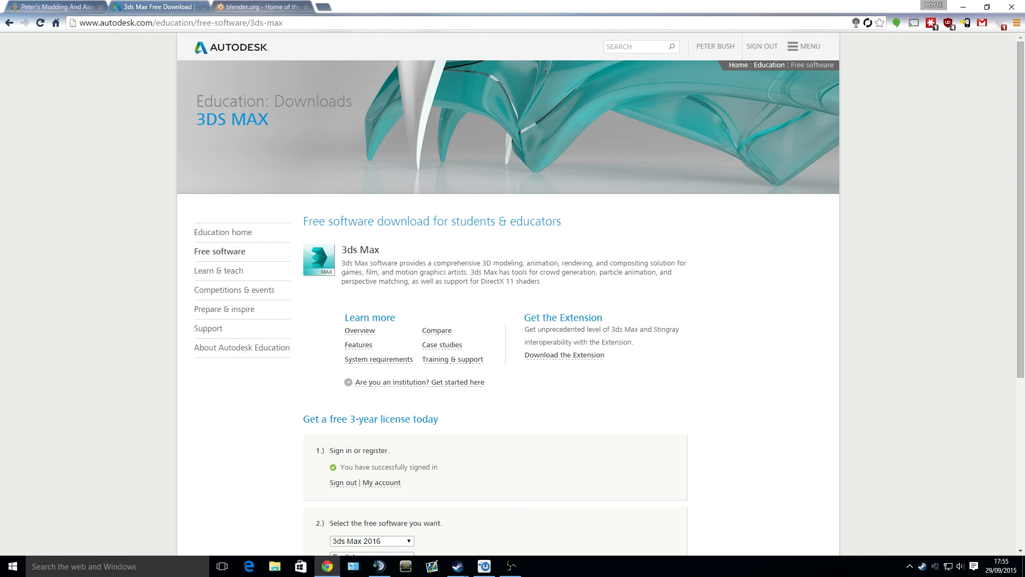
# Show the Start menu's full app list with the Autodesk folder expanded to its 3ds Max 2016 entries.
pyautogui.click(13, 566)
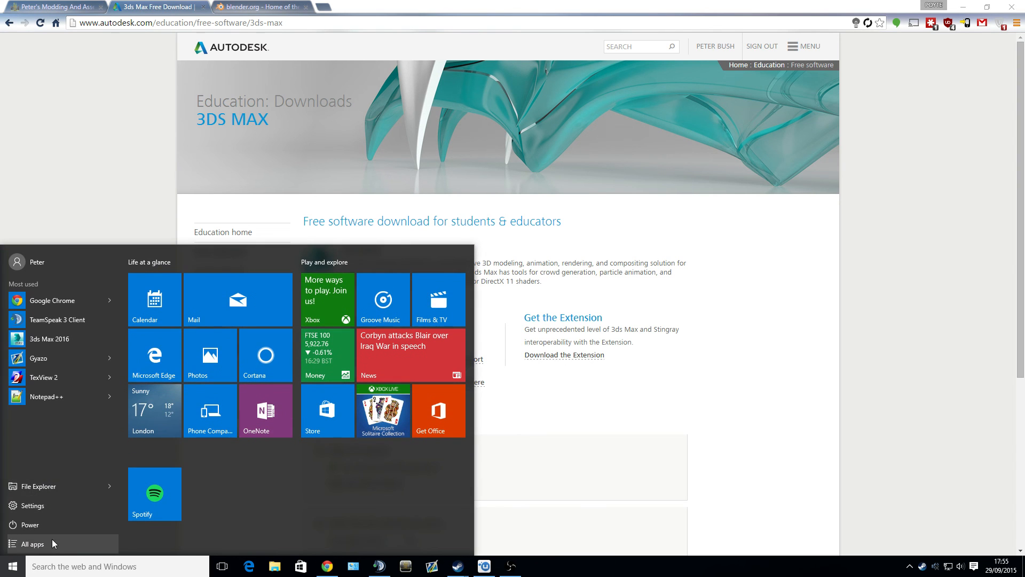
pyautogui.click(52, 543)
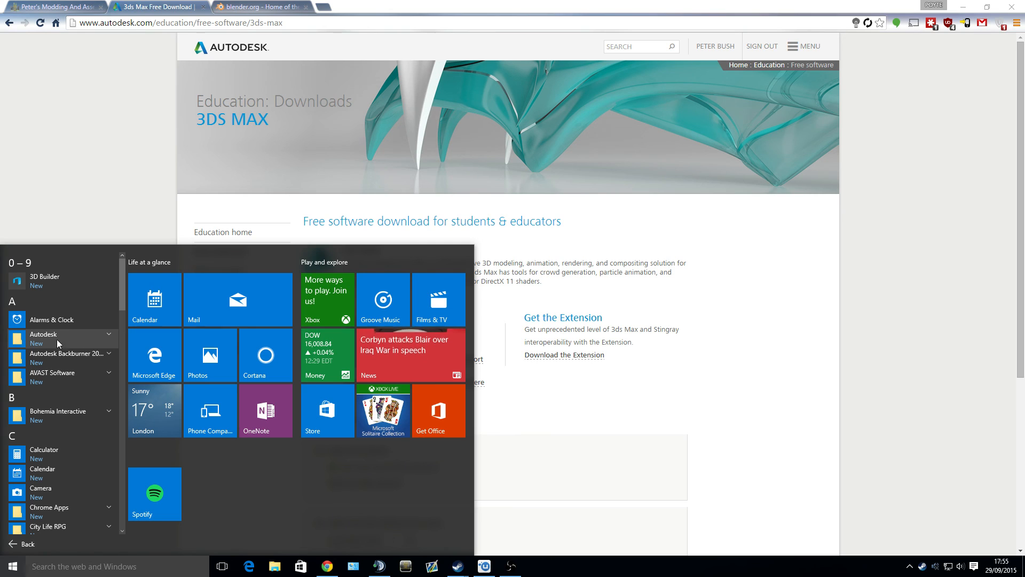
pyautogui.click(68, 349)
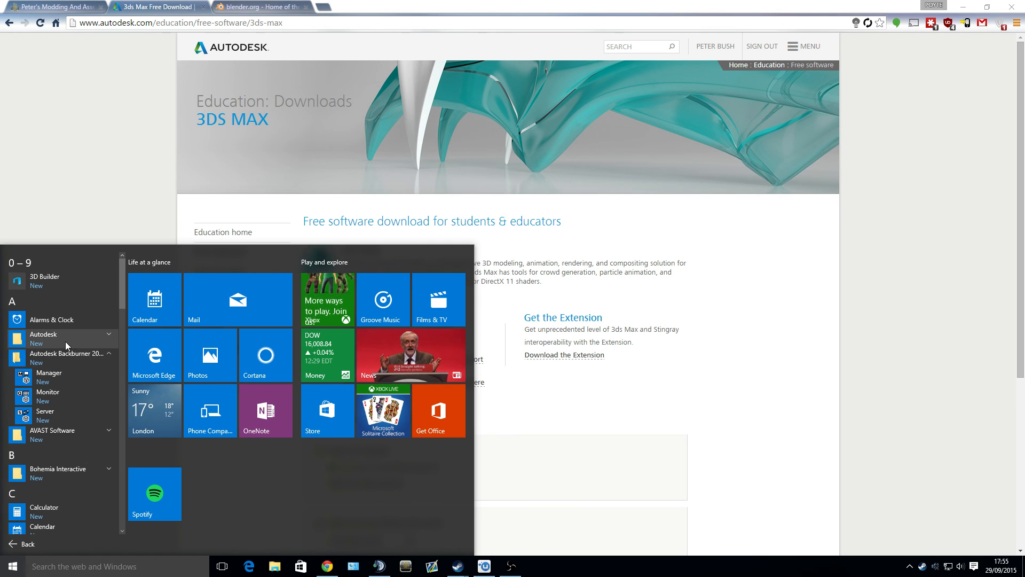
pyautogui.click(65, 345)
pyautogui.scroll(-1, 81, 373)
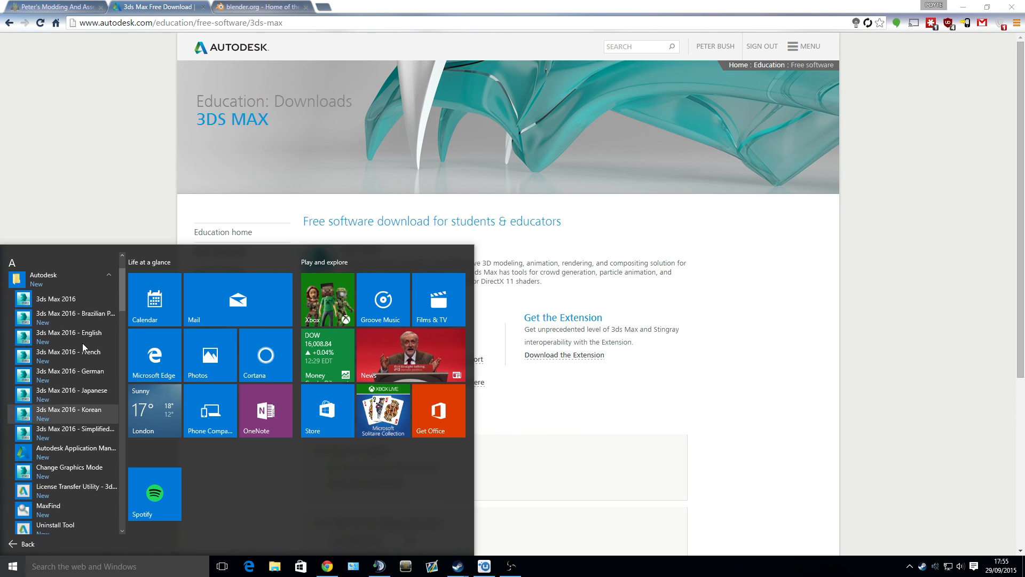
pyautogui.scroll(1, 82, 343)
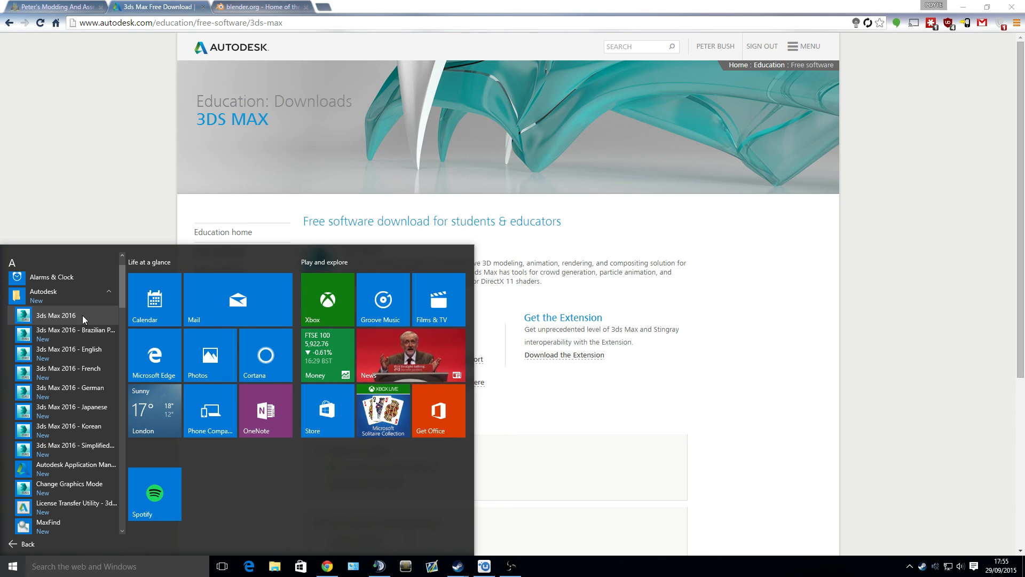
# Dismiss the Start menu, glance at the Blender homepage and return to the 3ds Max download page.
pyautogui.click(118, 233)
pyautogui.scroll(-1, 433, 385)
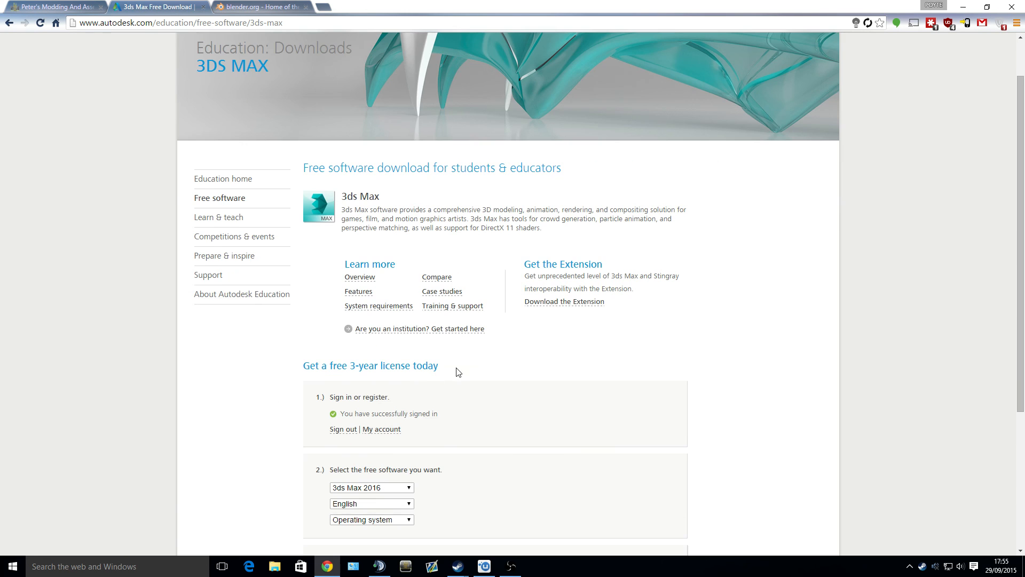
pyautogui.scroll(-2, 457, 371)
pyautogui.scroll(2, 453, 367)
pyautogui.scroll(2, 449, 367)
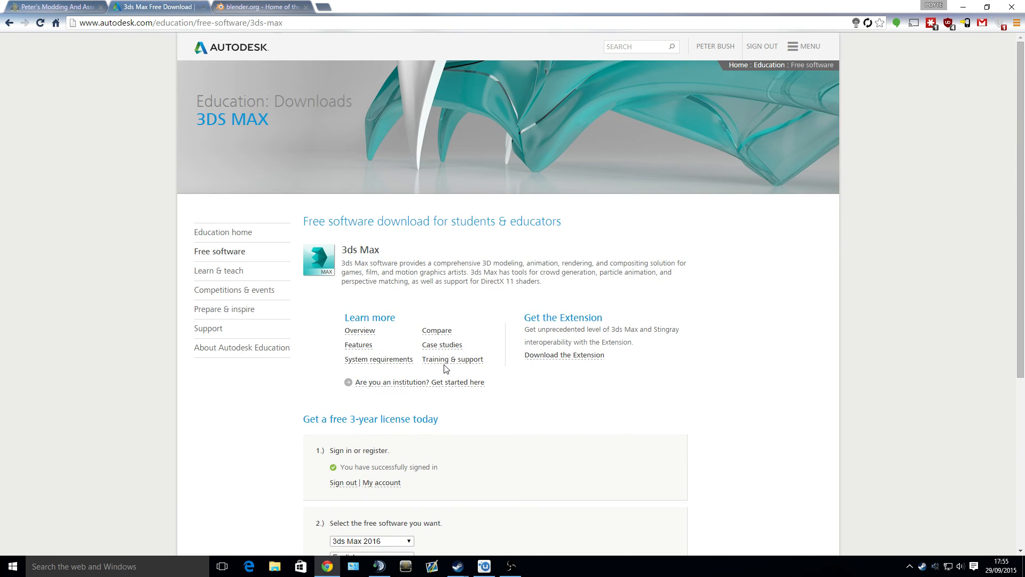
pyautogui.click(275, 8)
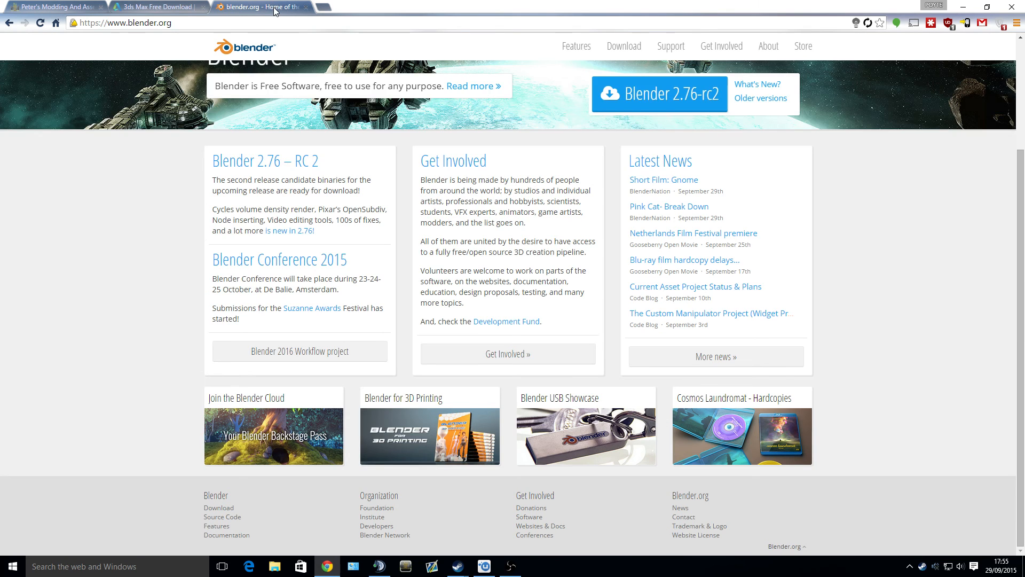
pyautogui.click(161, 7)
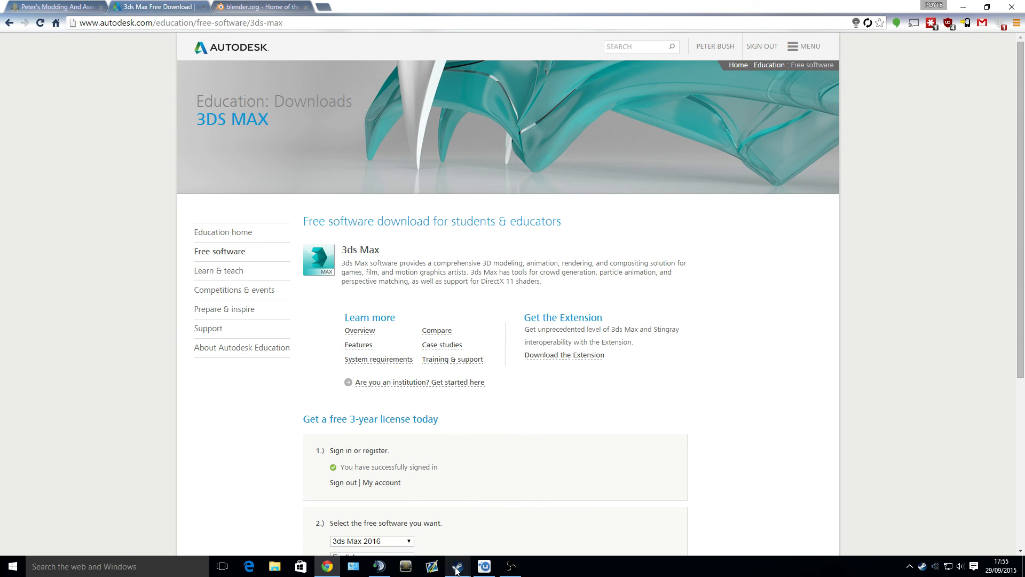
# Bring Steam to the front and filter the library to show only Tools.
pyautogui.moveTo(457, 567)
pyautogui.click(416, 530)
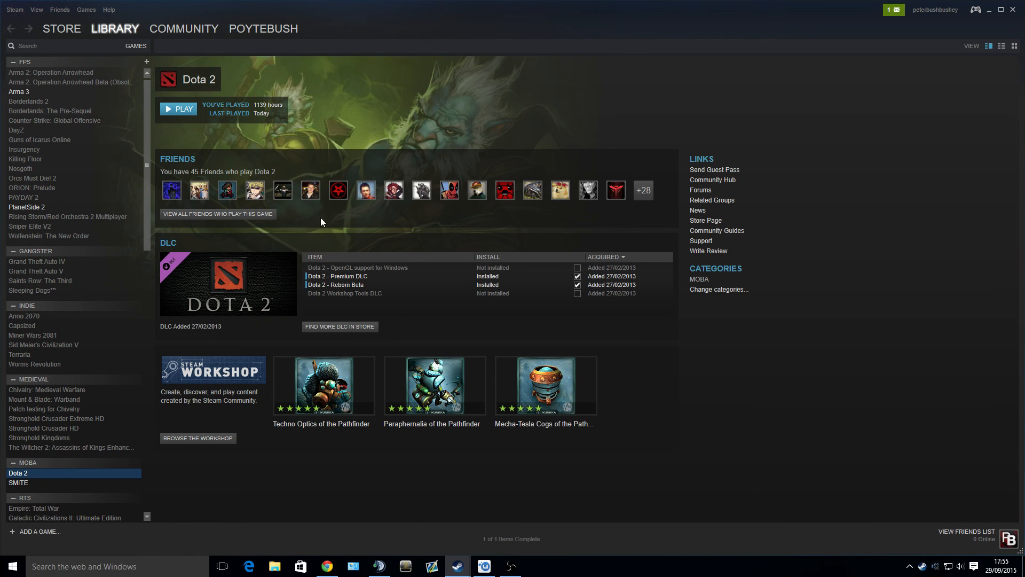
pyautogui.click(62, 92)
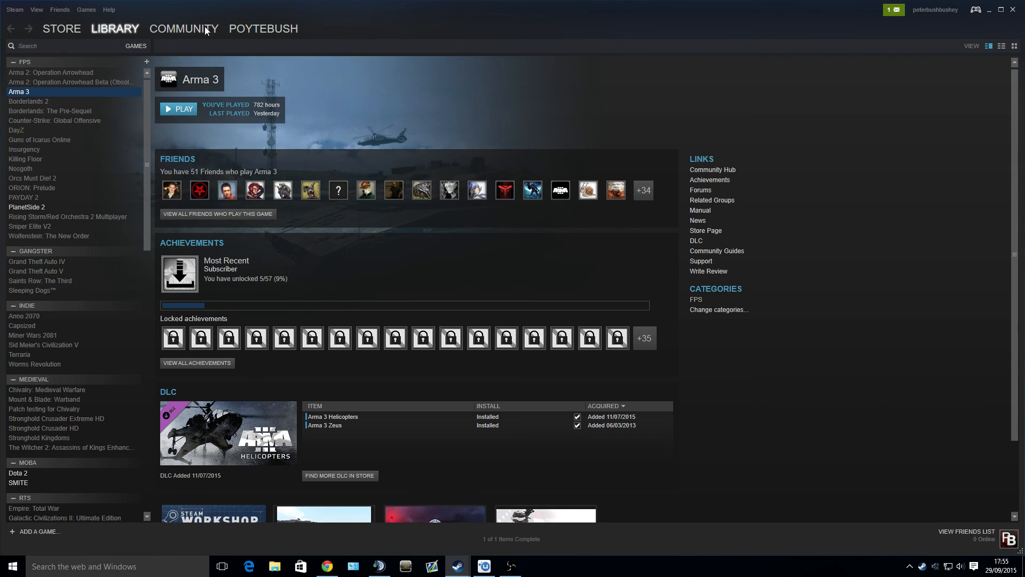
pyautogui.moveTo(115, 28)
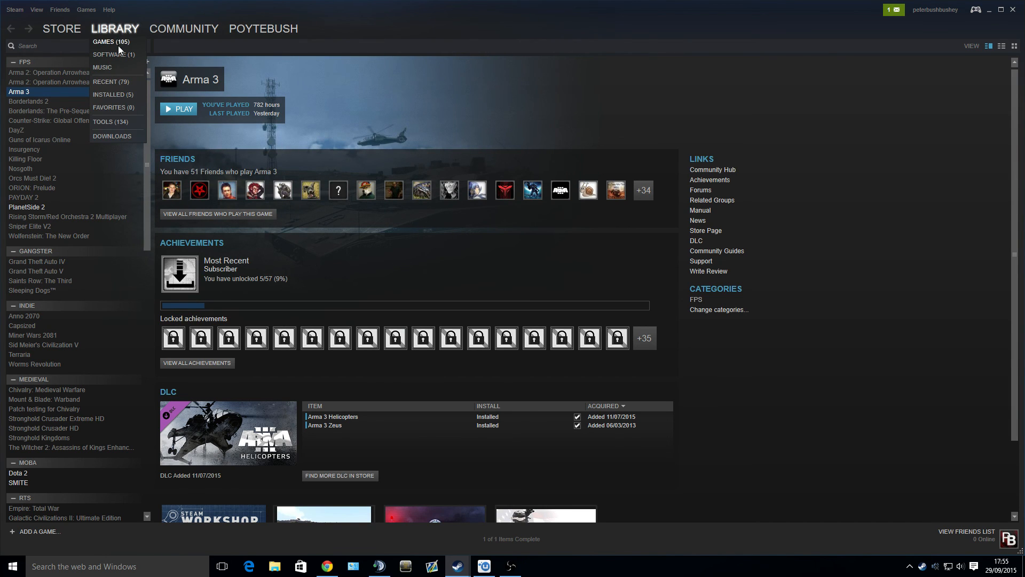
pyautogui.click(119, 53)
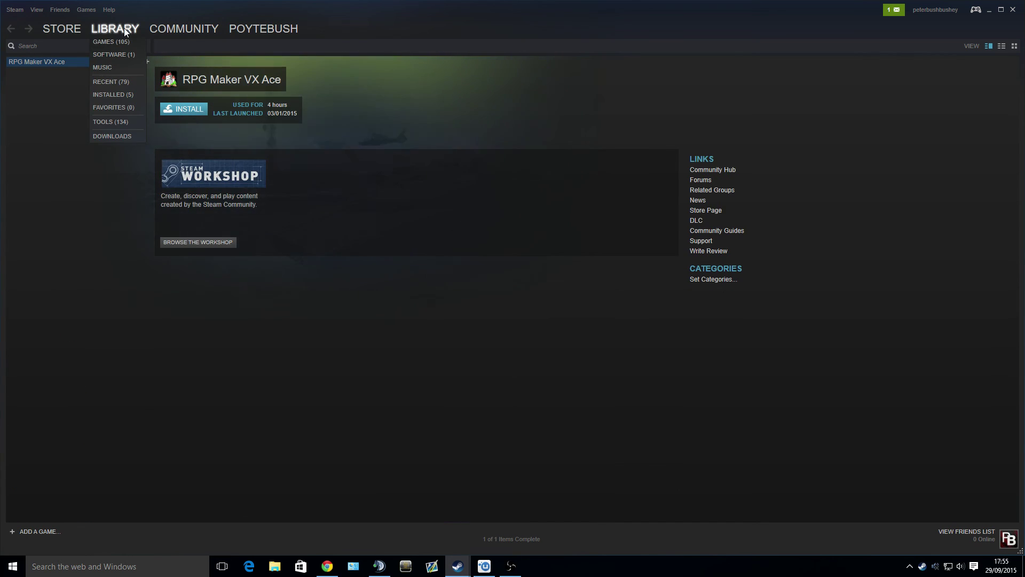
pyautogui.click(118, 122)
pyautogui.scroll(-5, 181, 91)
pyautogui.scroll(-5, 177, 88)
pyautogui.scroll(5, 170, 86)
pyautogui.scroll(5, 169, 86)
pyautogui.scroll(5, 168, 85)
pyautogui.scroll(5, 168, 85)
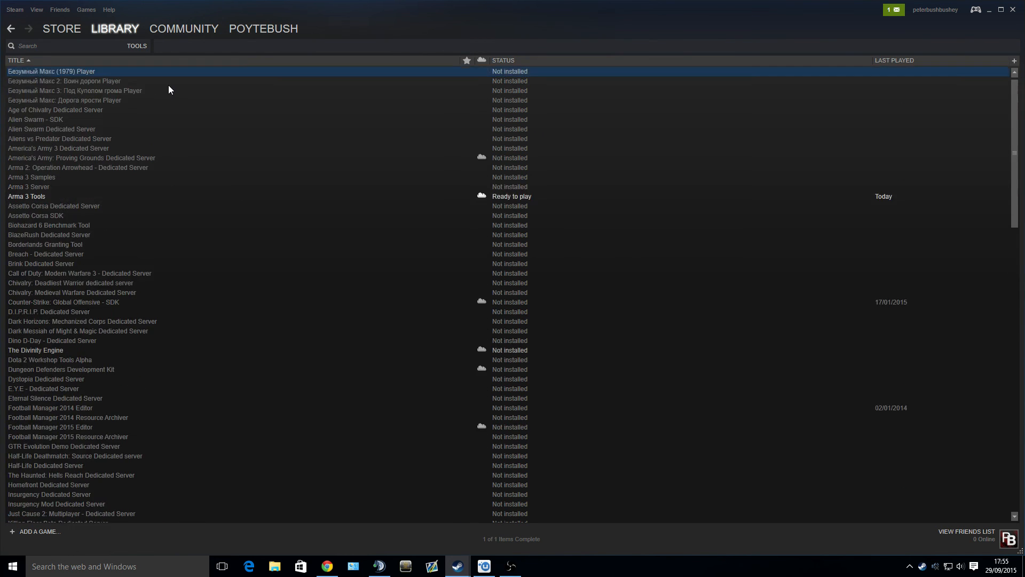
# Browse the Arma 3 Samples, Server and Tools entries, ending on Arma 3 Tools.
pyautogui.click(35, 178)
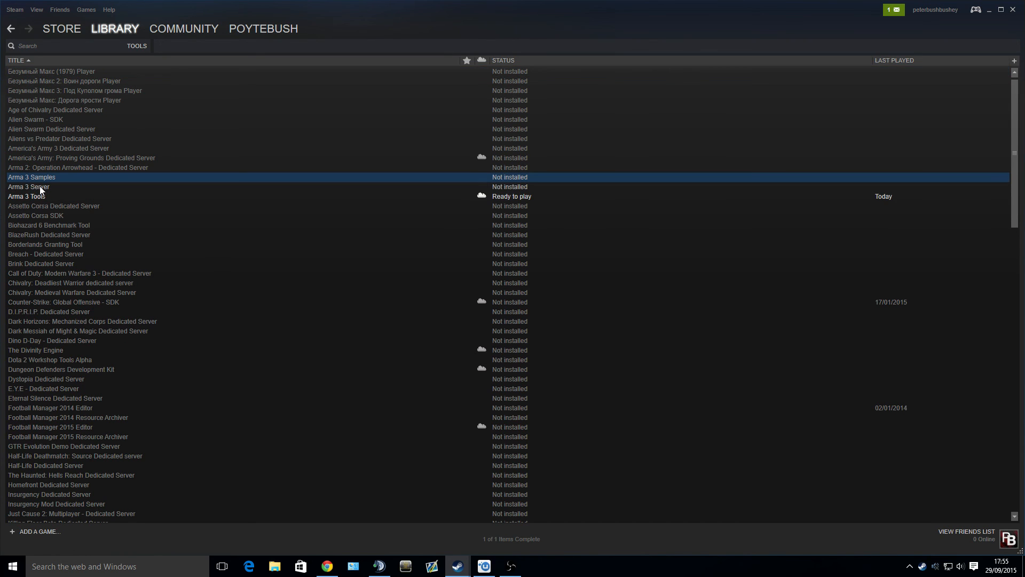
pyautogui.click(40, 185)
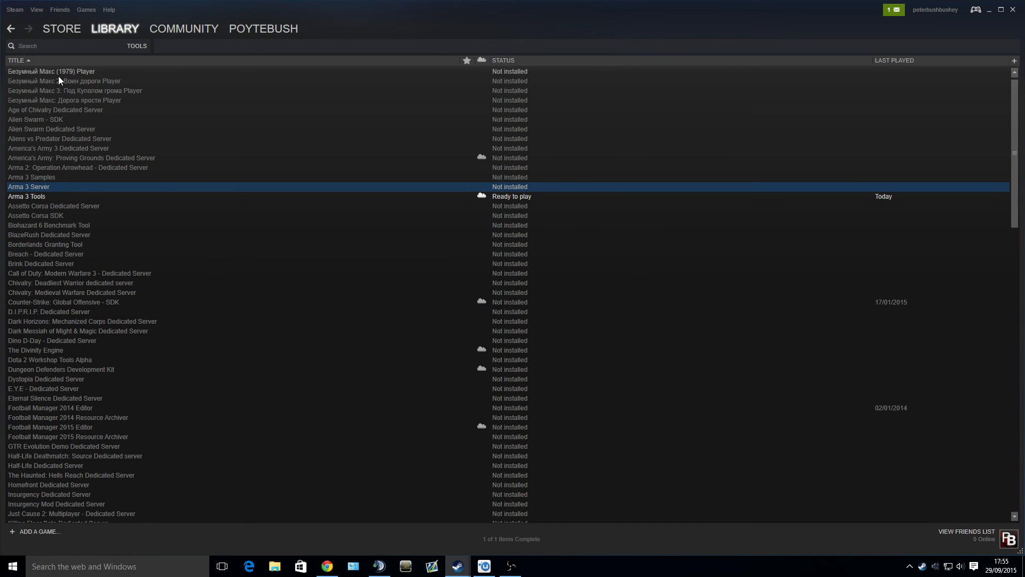
pyautogui.click(42, 195)
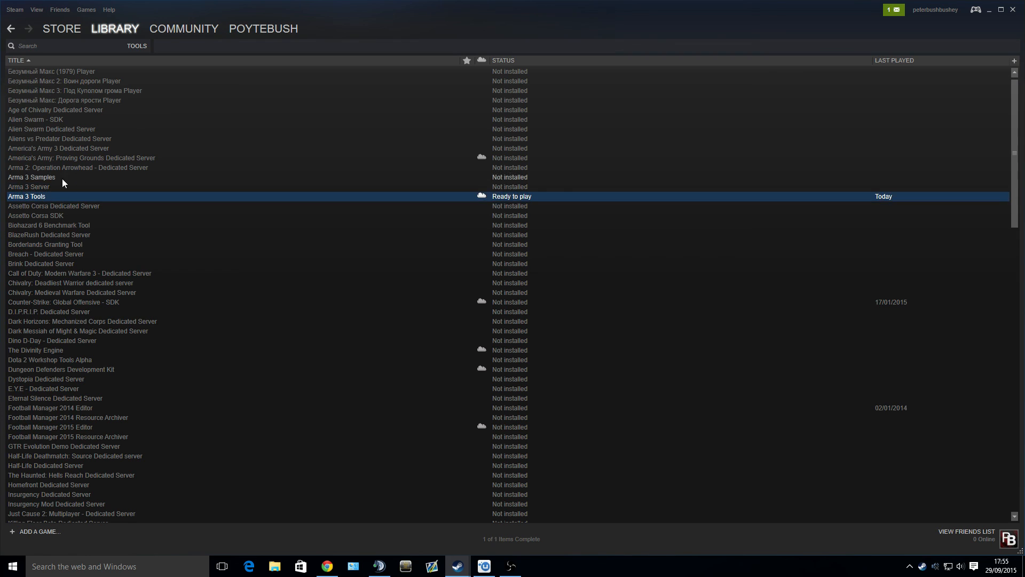
pyautogui.click(61, 178)
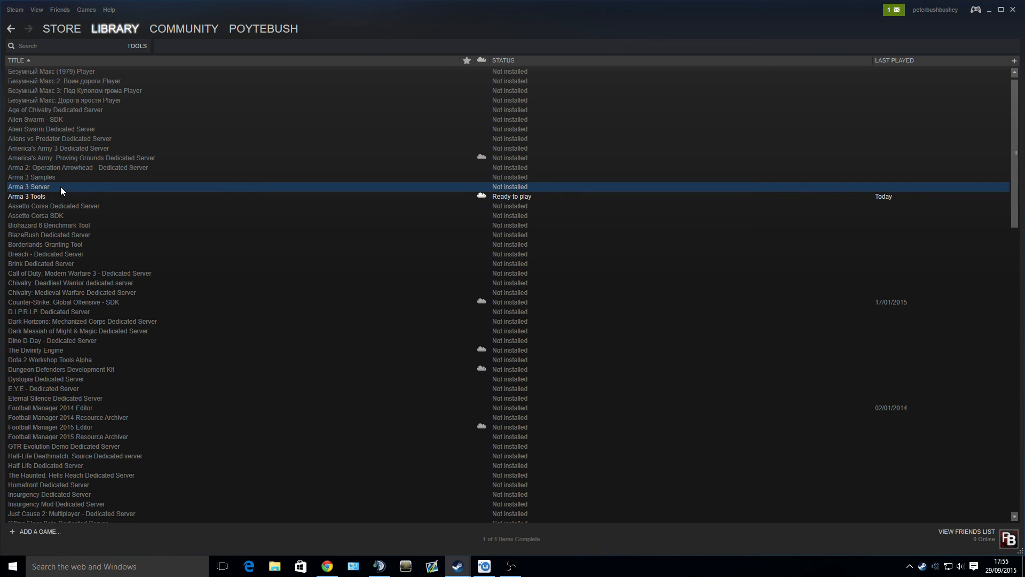
pyautogui.click(75, 178)
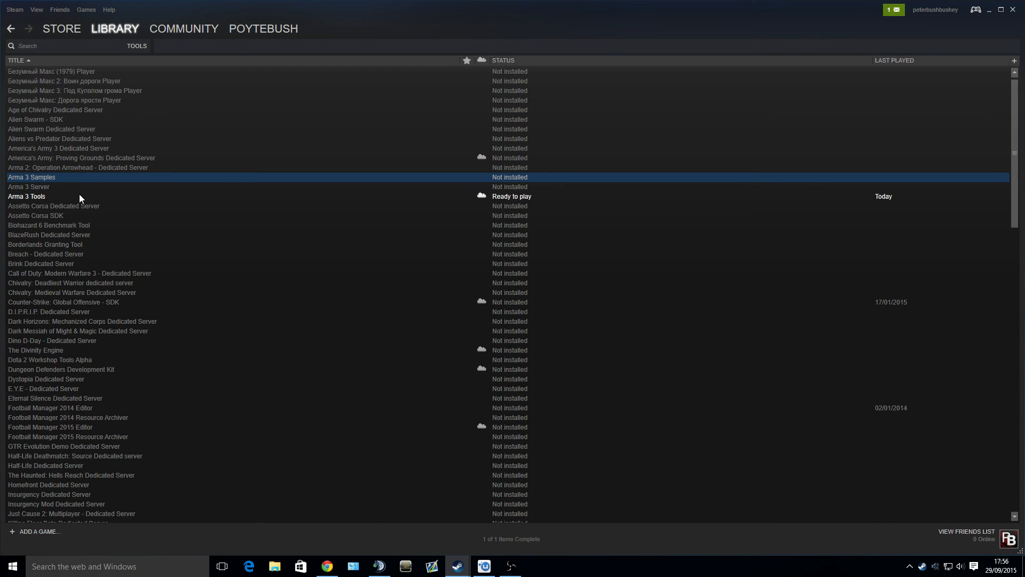
pyautogui.click(79, 196)
# Launch Arma 3 Tools from its library context menu.
pyautogui.rightClick(195, 198)
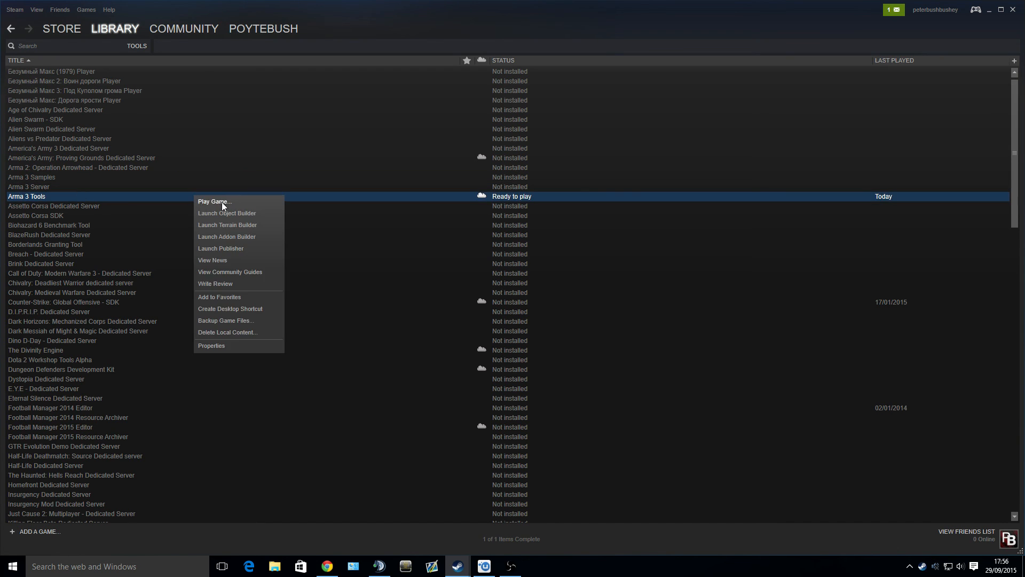
pyautogui.click(221, 202)
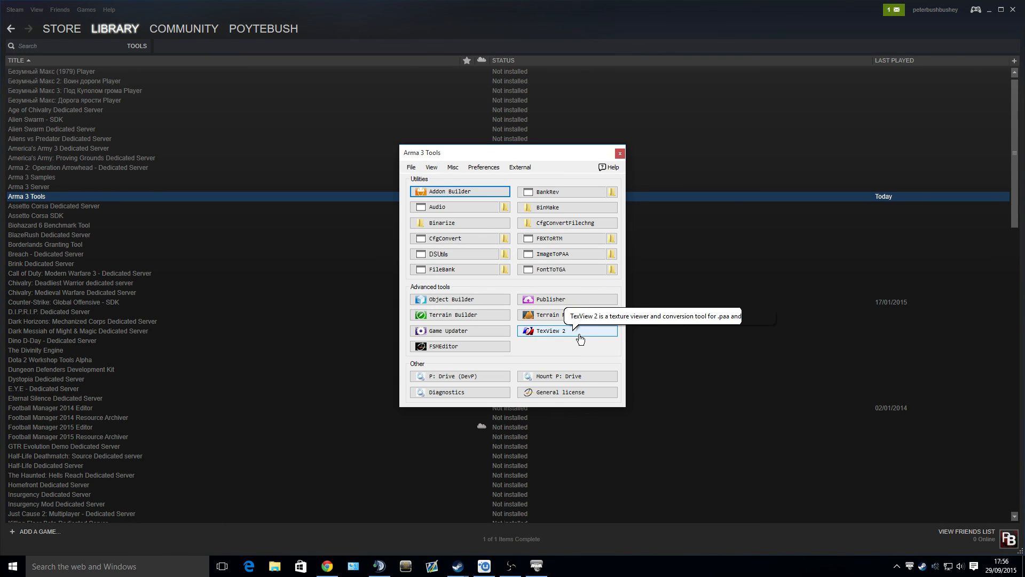
pyautogui.click(473, 192)
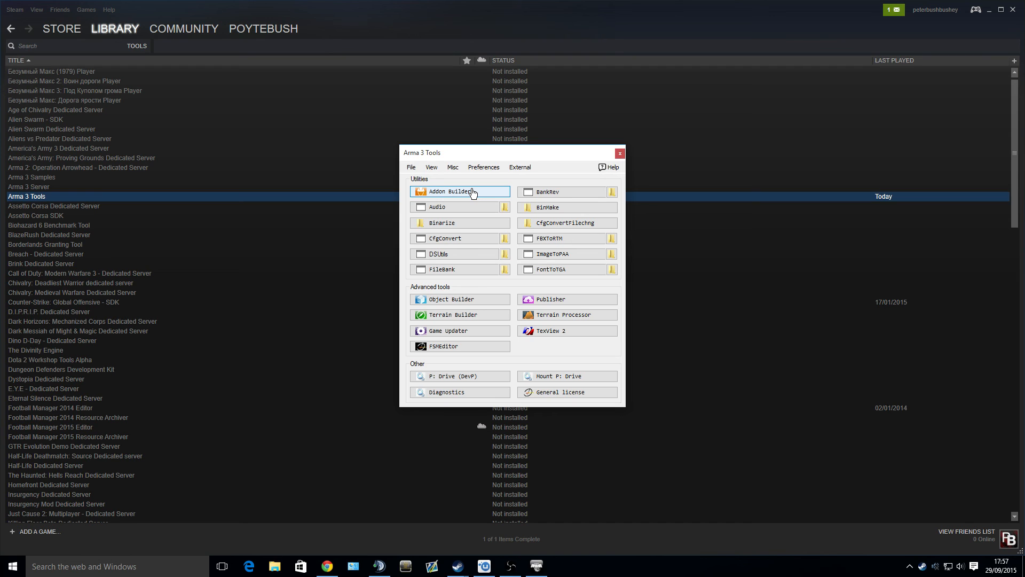
pyautogui.click(474, 192)
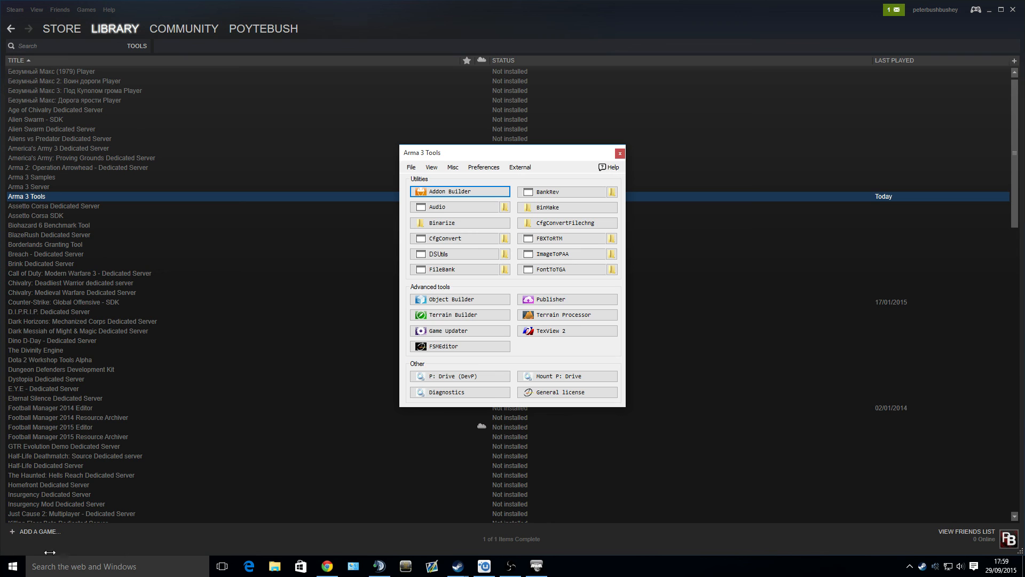
# Bring Chrome forward on the Peter's Modding And Asset Creation Tutorials forum topic.
pyautogui.click(327, 566)
pyautogui.click(71, 8)
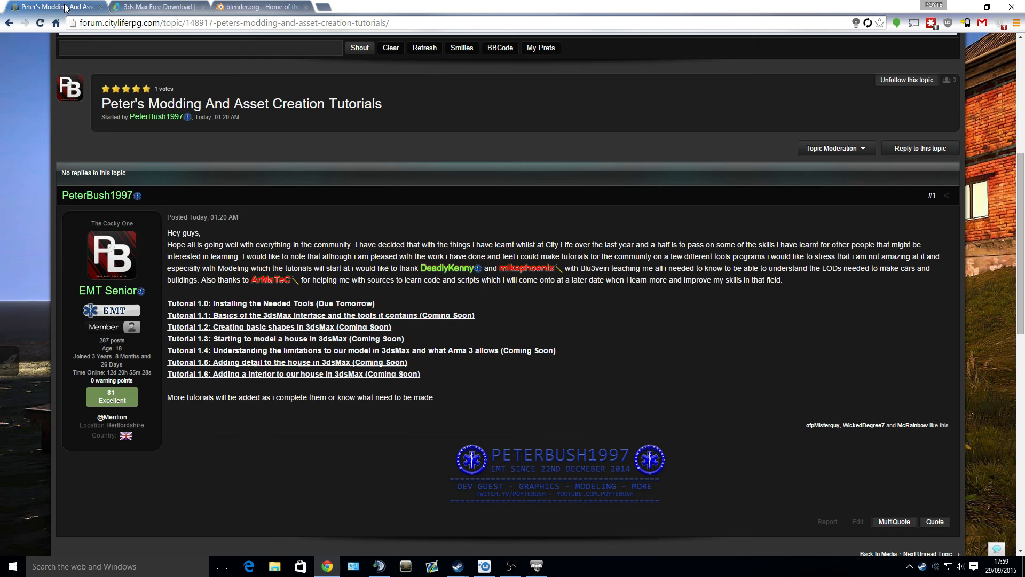